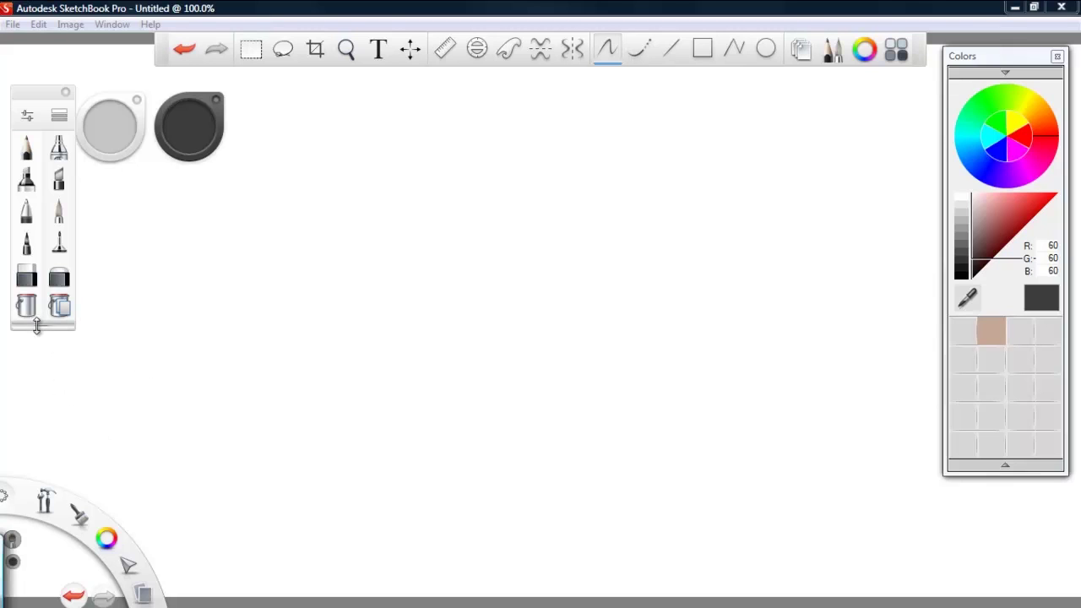
- Reveal more brushes and set the paint colour to a soft pink
{"action": "mouse_move", "coordinate": [44, 329]}
{"action": "left_mouse_down"}
{"action": "mouse_move", "coordinate": [69, 480]}
{"action": "mouse_move", "coordinate": [69, 581]}
{"action": "left_mouse_up"}
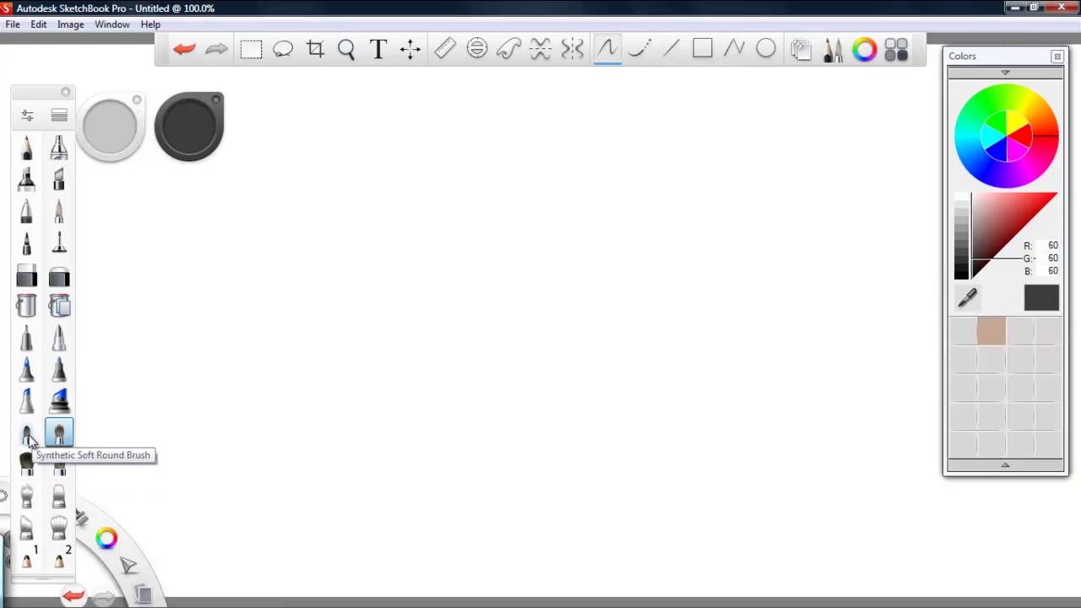
{"action": "left_click", "coordinate": [1030, 161]}
{"action": "left_click_drag", "start_coordinate": [995, 219], "coordinate": [993, 204]}
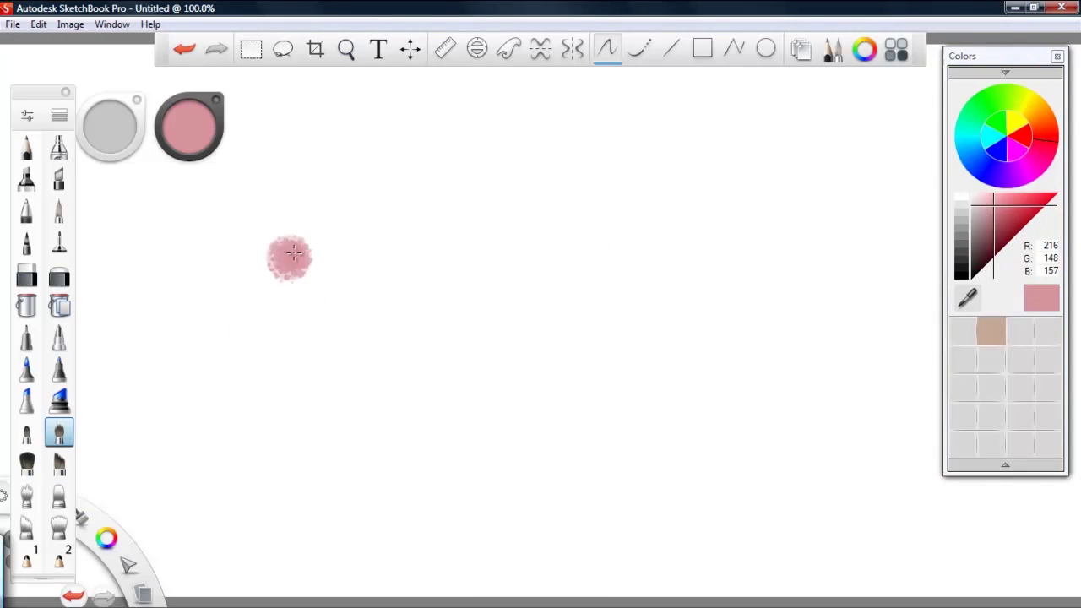
- Enlarge the brush, paint two long pink sweeps, then overlay green strokes
{"action": "mouse_move", "coordinate": [237, 395]}
{"action": "left_mouse_down"}
{"action": "mouse_move", "coordinate": [249, 373]}
{"action": "mouse_move", "coordinate": [487, 229]}
{"action": "mouse_move", "coordinate": [610, 196]}
{"action": "left_mouse_up"}
{"action": "mouse_move", "coordinate": [297, 394]}
{"action": "left_mouse_down"}
{"action": "mouse_move", "coordinate": [451, 287]}
{"action": "mouse_move", "coordinate": [754, 182]}
{"action": "mouse_move", "coordinate": [687, 302]}
{"action": "mouse_move", "coordinate": [562, 357]}
{"action": "mouse_move", "coordinate": [545, 405]}
{"action": "mouse_move", "coordinate": [581, 418]}
{"action": "left_mouse_up"}
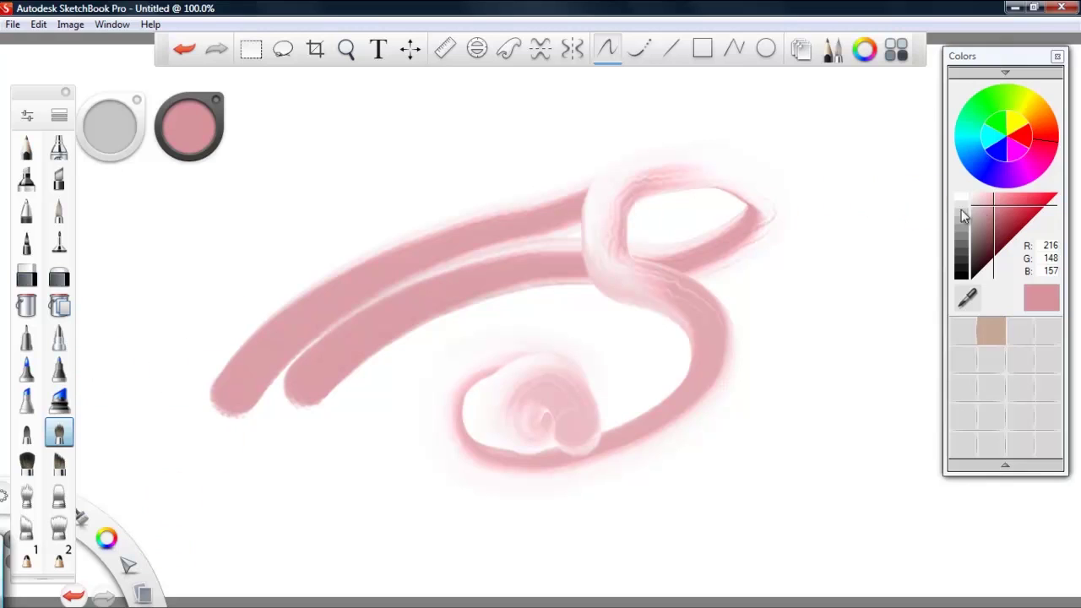
{"action": "left_click", "coordinate": [964, 116]}
{"action": "mouse_move", "coordinate": [357, 354]}
{"action": "left_mouse_down"}
{"action": "mouse_move", "coordinate": [572, 248]}
{"action": "mouse_move", "coordinate": [404, 280]}
{"action": "mouse_move", "coordinate": [487, 259]}
{"action": "mouse_move", "coordinate": [352, 357]}
{"action": "mouse_move", "coordinate": [326, 350]}
{"action": "mouse_move", "coordinate": [395, 304]}
{"action": "mouse_move", "coordinate": [509, 284]}
{"action": "mouse_move", "coordinate": [502, 261]}
{"action": "mouse_move", "coordinate": [457, 268]}
{"action": "mouse_move", "coordinate": [402, 304]}
{"action": "mouse_move", "coordinate": [298, 312]}
{"action": "mouse_move", "coordinate": [620, 282]}
{"action": "mouse_move", "coordinate": [614, 366]}
{"action": "mouse_move", "coordinate": [553, 276]}
{"action": "left_mouse_up"}
- Use an enlarged smudge brush to blend the green and pink into a broad central swirl
{"action": "left_click", "coordinate": [26, 496]}
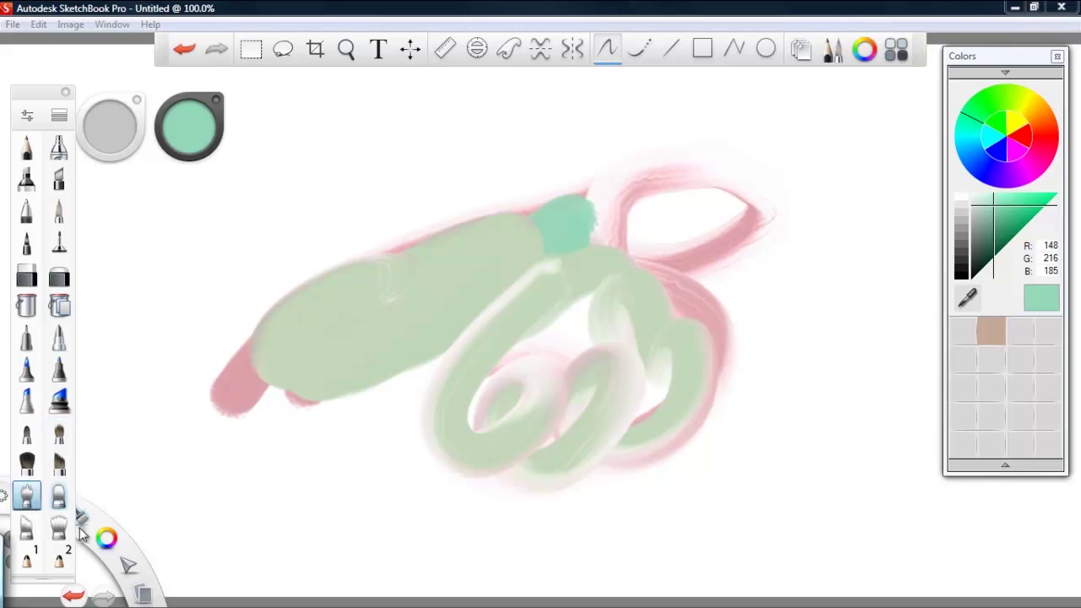
{"action": "left_click_drag", "start_coordinate": [385, 205], "coordinate": [447, 169]}
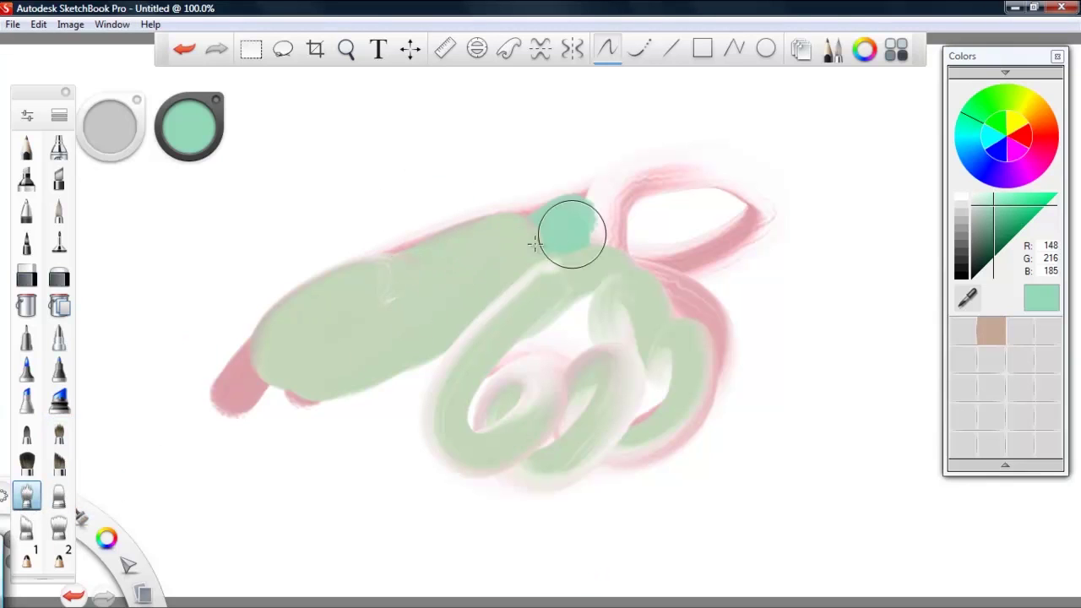
{"action": "mouse_move", "coordinate": [554, 230]}
{"action": "left_mouse_down"}
{"action": "mouse_move", "coordinate": [550, 278]}
{"action": "mouse_move", "coordinate": [526, 280]}
{"action": "mouse_move", "coordinate": [429, 340]}
{"action": "mouse_move", "coordinate": [363, 351]}
{"action": "mouse_move", "coordinate": [254, 340]}
{"action": "mouse_move", "coordinate": [363, 292]}
{"action": "mouse_move", "coordinate": [565, 285]}
{"action": "mouse_move", "coordinate": [515, 237]}
{"action": "mouse_move", "coordinate": [628, 217]}
{"action": "mouse_move", "coordinate": [608, 256]}
{"action": "mouse_move", "coordinate": [634, 338]}
{"action": "mouse_move", "coordinate": [643, 289]}
{"action": "mouse_move", "coordinate": [521, 343]}
{"action": "mouse_move", "coordinate": [533, 309]}
{"action": "mouse_move", "coordinate": [601, 304]}
{"action": "mouse_move", "coordinate": [547, 275]}
{"action": "mouse_move", "coordinate": [430, 381]}
{"action": "mouse_move", "coordinate": [400, 379]}
{"action": "mouse_move", "coordinate": [430, 350]}
{"action": "mouse_move", "coordinate": [426, 413]}
{"action": "left_mouse_up"}
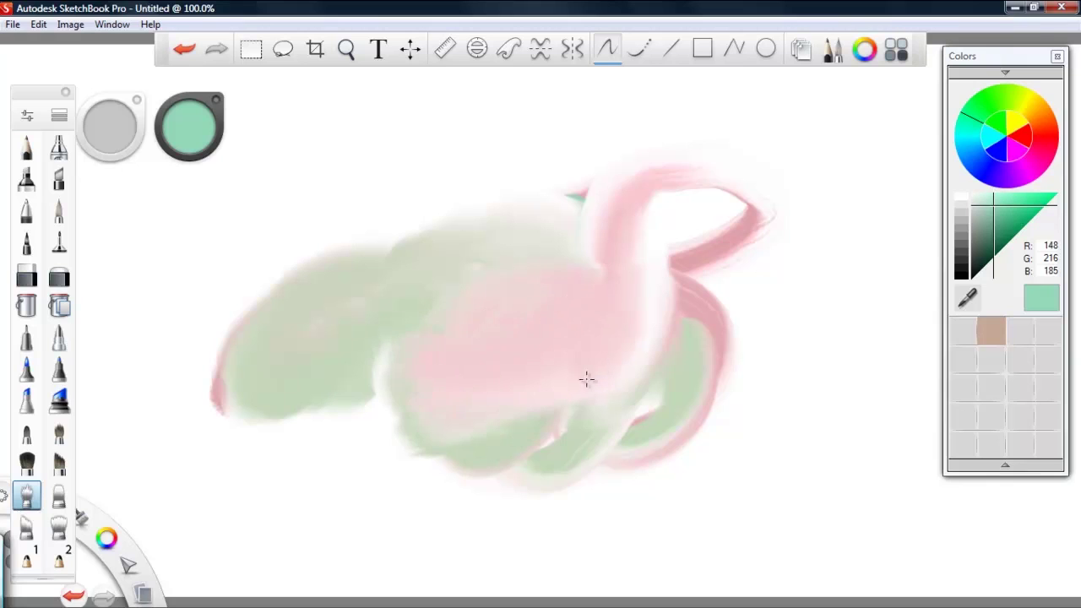
{"action": "left_click_drag", "start_coordinate": [586, 379], "coordinate": [287, 371]}
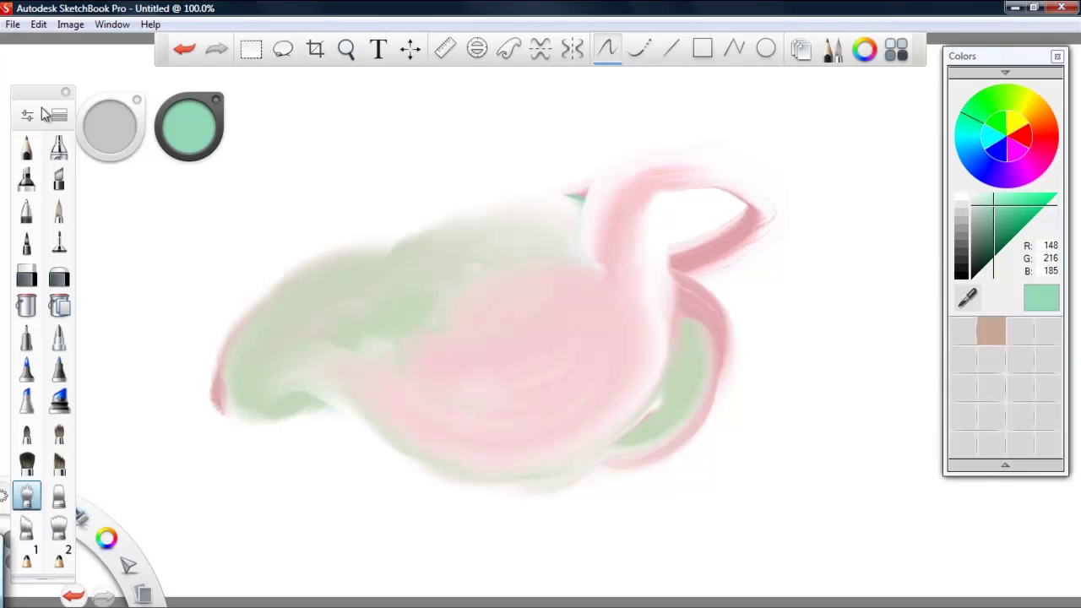
{"action": "left_click_drag", "start_coordinate": [50, 99], "coordinate": [48, 85]}
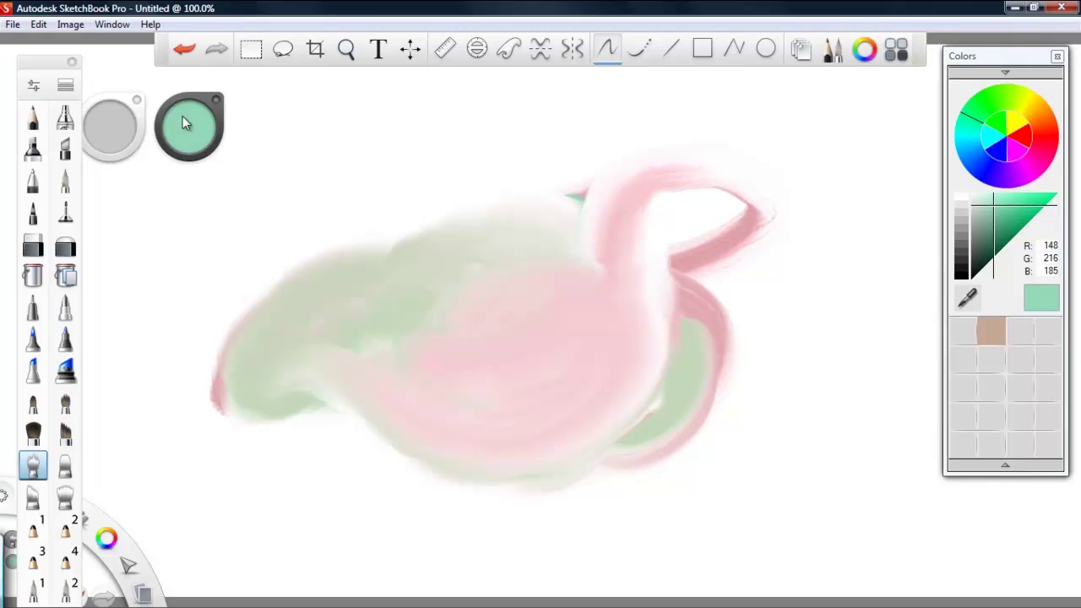
- Shrink the brush to a small size and darken the paint colour to black
{"action": "left_click_drag", "start_coordinate": [112, 131], "coordinate": [129, 146]}
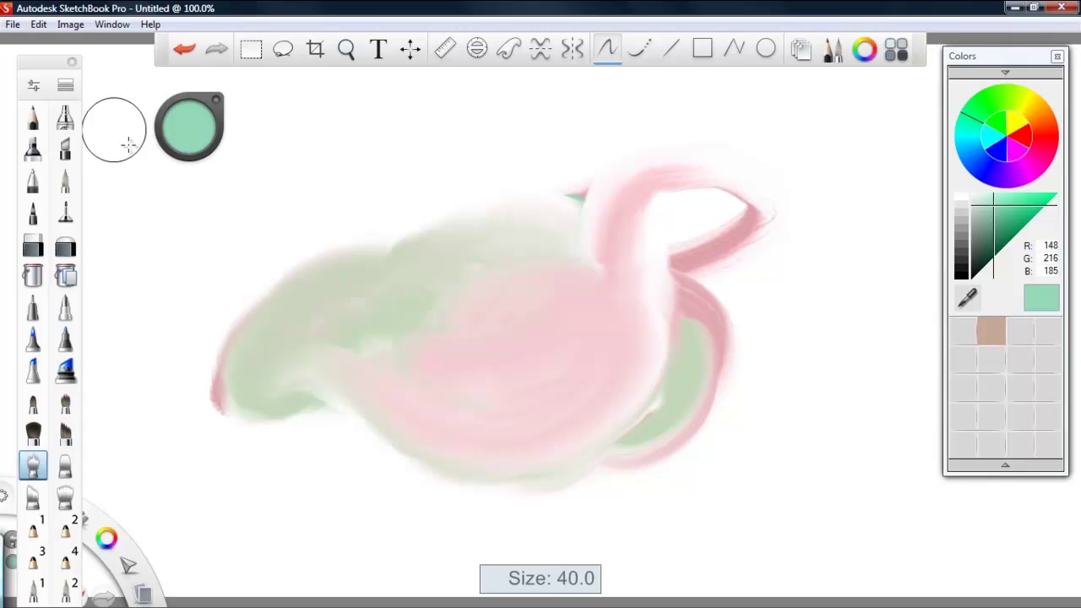
{"action": "mouse_move", "coordinate": [130, 145]}
{"action": "left_mouse_down"}
{"action": "mouse_move", "coordinate": [106, 133]}
{"action": "mouse_move", "coordinate": [201, 87]}
{"action": "left_mouse_up"}
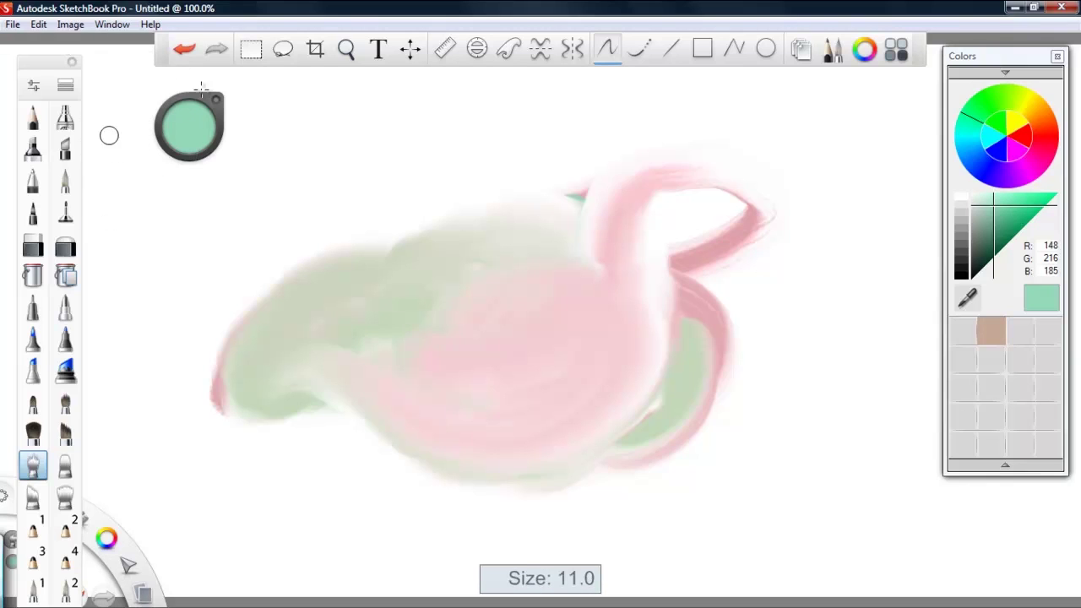
{"action": "left_click_drag", "start_coordinate": [201, 87], "coordinate": [241, 63]}
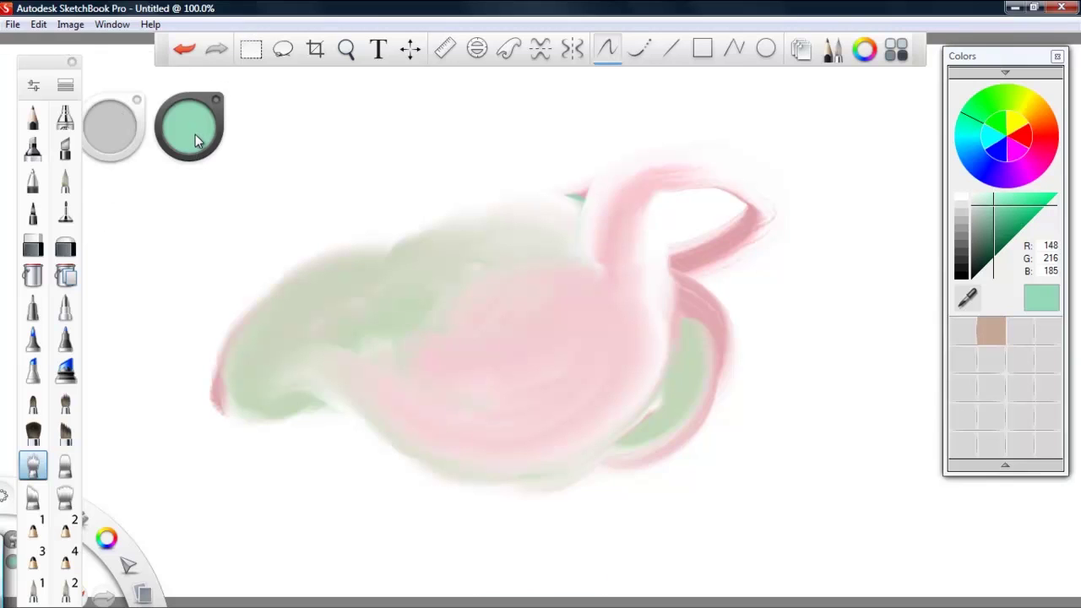
{"action": "mouse_move", "coordinate": [196, 140]}
{"action": "left_mouse_down"}
{"action": "mouse_move", "coordinate": [226, 213]}
{"action": "mouse_move", "coordinate": [253, 141]}
{"action": "mouse_move", "coordinate": [254, 190]}
{"action": "mouse_move", "coordinate": [282, 101]}
{"action": "left_mouse_up"}
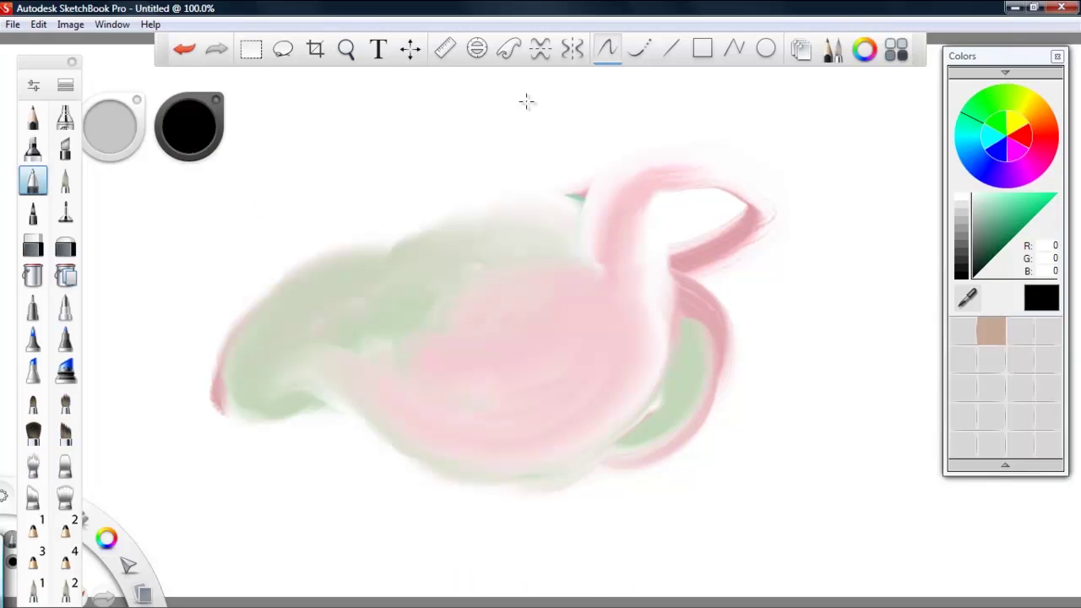
- Place a French curve guide, move and rotate it, and draw a black stroke along it
{"action": "left_click", "coordinate": [509, 49]}
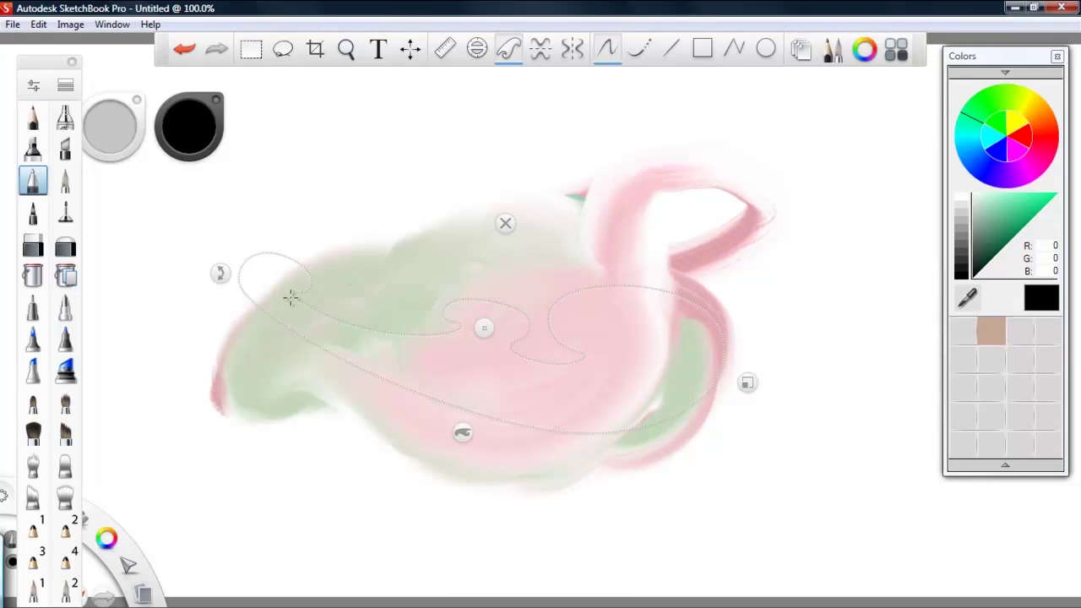
{"action": "left_click_drag", "start_coordinate": [220, 272], "coordinate": [299, 200]}
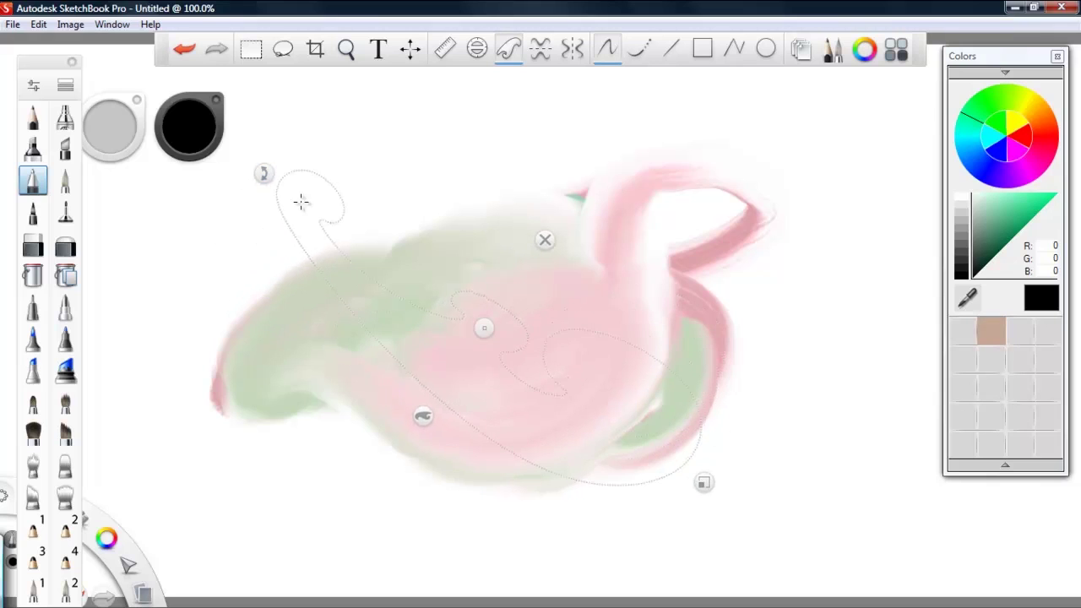
{"action": "mouse_move", "coordinate": [329, 280]}
{"action": "left_mouse_down"}
{"action": "mouse_move", "coordinate": [343, 310]}
{"action": "mouse_move", "coordinate": [451, 398]}
{"action": "mouse_move", "coordinate": [640, 430]}
{"action": "mouse_move", "coordinate": [631, 350]}
{"action": "mouse_move", "coordinate": [676, 447]}
{"action": "mouse_move", "coordinate": [543, 444]}
{"action": "mouse_move", "coordinate": [379, 340]}
{"action": "mouse_move", "coordinate": [350, 272]}
{"action": "left_mouse_up"}
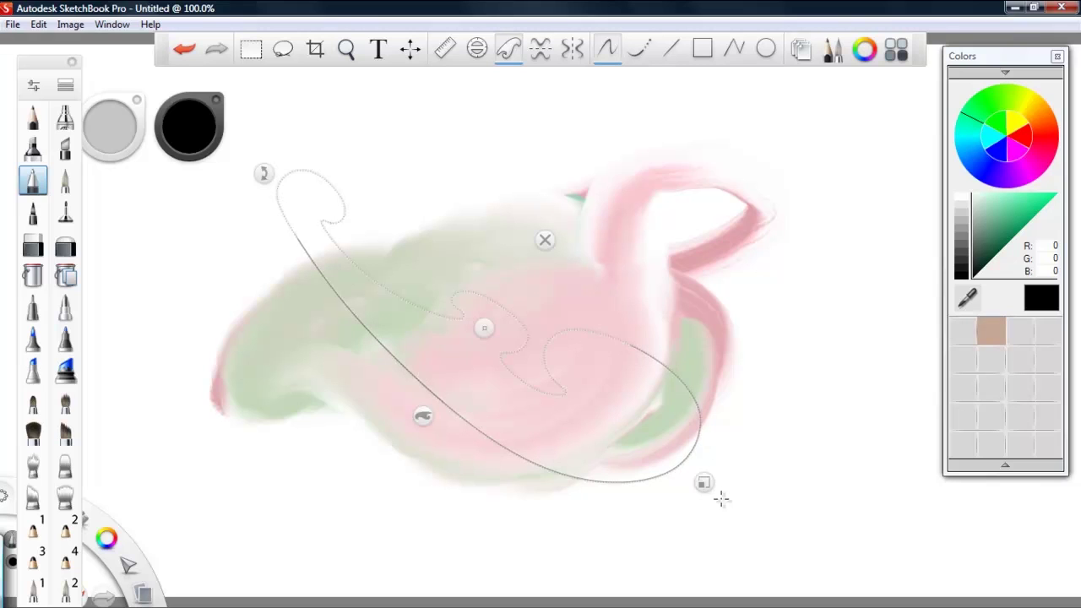
- Resize and rotate the guide, switch curve shape, draw another black curve, and dismiss it
{"action": "left_click_drag", "start_coordinate": [705, 483], "coordinate": [628, 426]}
{"action": "mouse_move", "coordinate": [327, 216]}
{"action": "left_mouse_down"}
{"action": "mouse_move", "coordinate": [526, 191]}
{"action": "mouse_move", "coordinate": [652, 237]}
{"action": "left_mouse_up"}
{"action": "mouse_move", "coordinate": [448, 251]}
{"action": "left_mouse_down"}
{"action": "mouse_move", "coordinate": [449, 287]}
{"action": "mouse_move", "coordinate": [509, 251]}
{"action": "mouse_move", "coordinate": [425, 413]}
{"action": "left_mouse_up"}
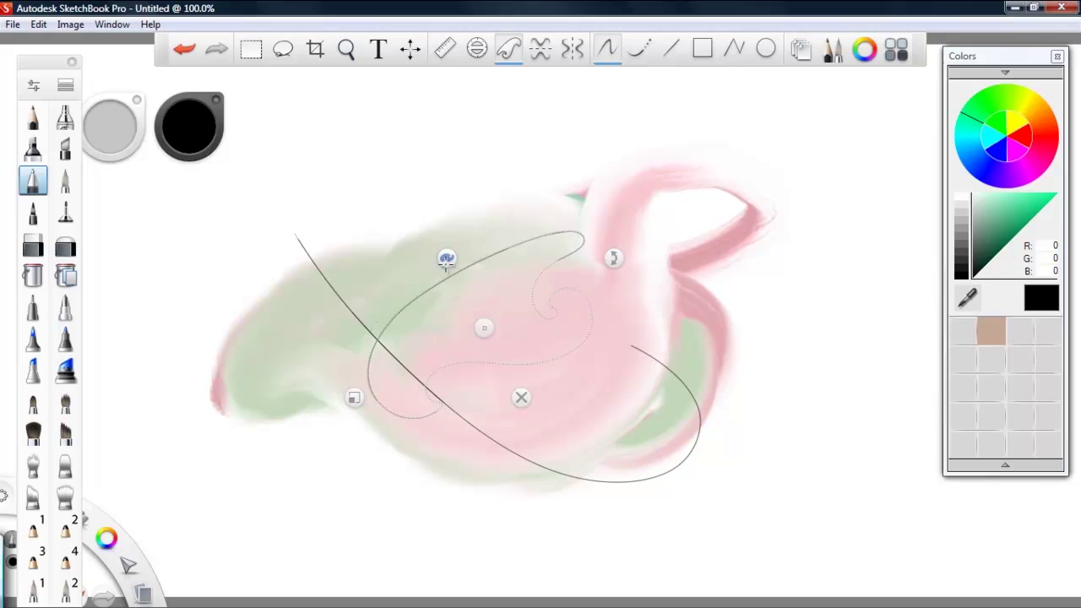
{"action": "left_click", "coordinate": [447, 259]}
{"action": "mouse_move", "coordinate": [546, 248]}
{"action": "left_mouse_down"}
{"action": "mouse_move", "coordinate": [552, 346]}
{"action": "mouse_move", "coordinate": [436, 345]}
{"action": "mouse_move", "coordinate": [444, 413]}
{"action": "left_mouse_up"}
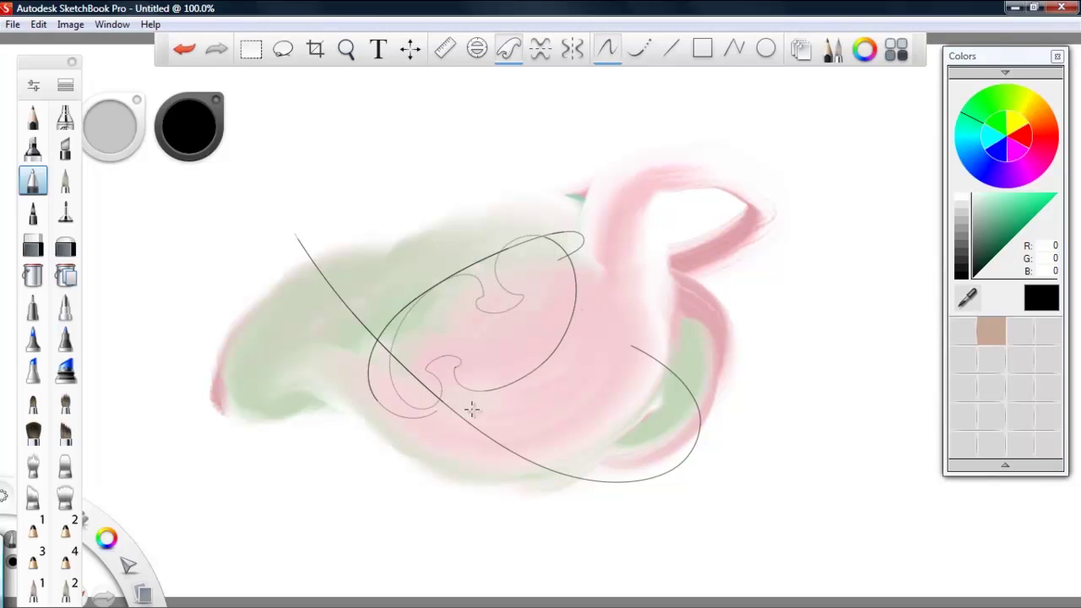
{"action": "left_click", "coordinate": [521, 397]}
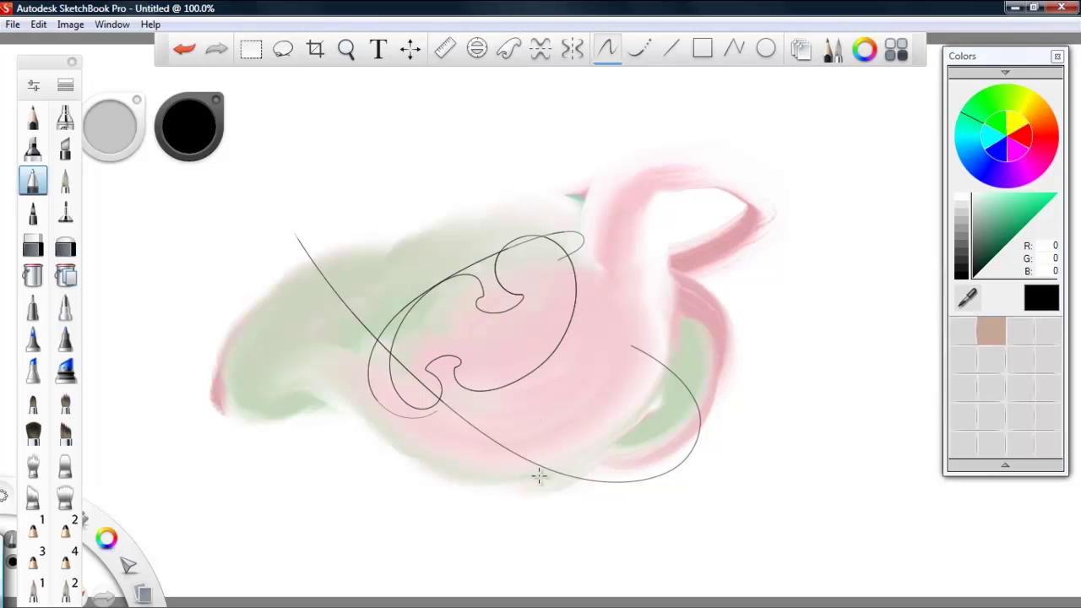